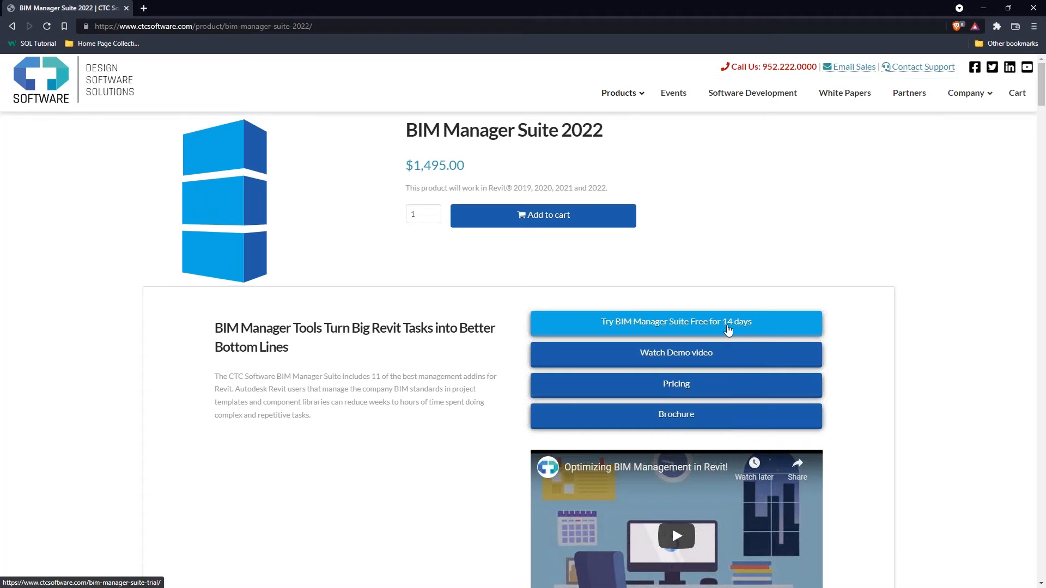
pyautogui.moveTo(514, 187); pyautogui.dragTo(614, 196)
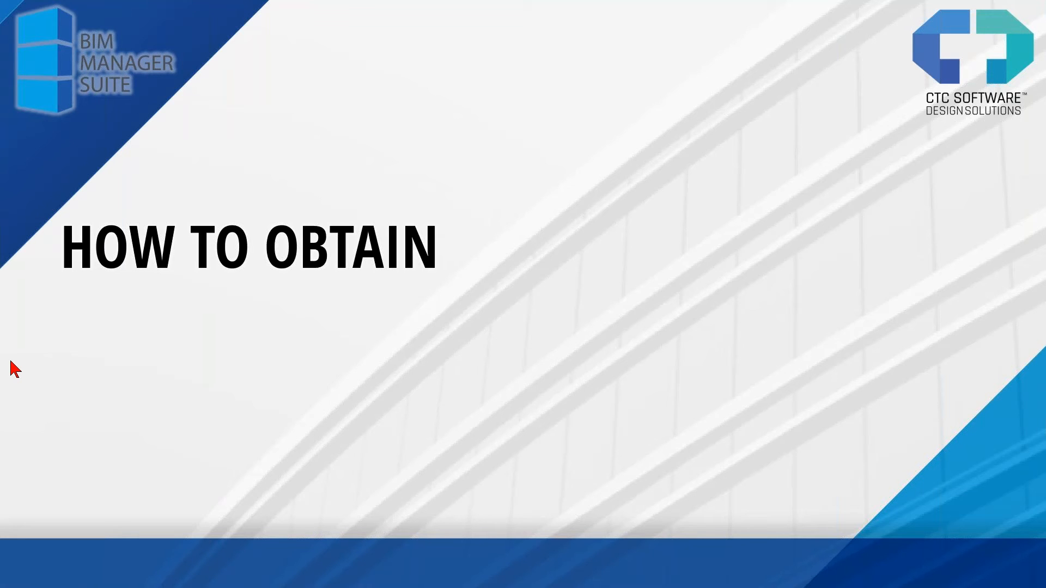
pyautogui.press('Right')
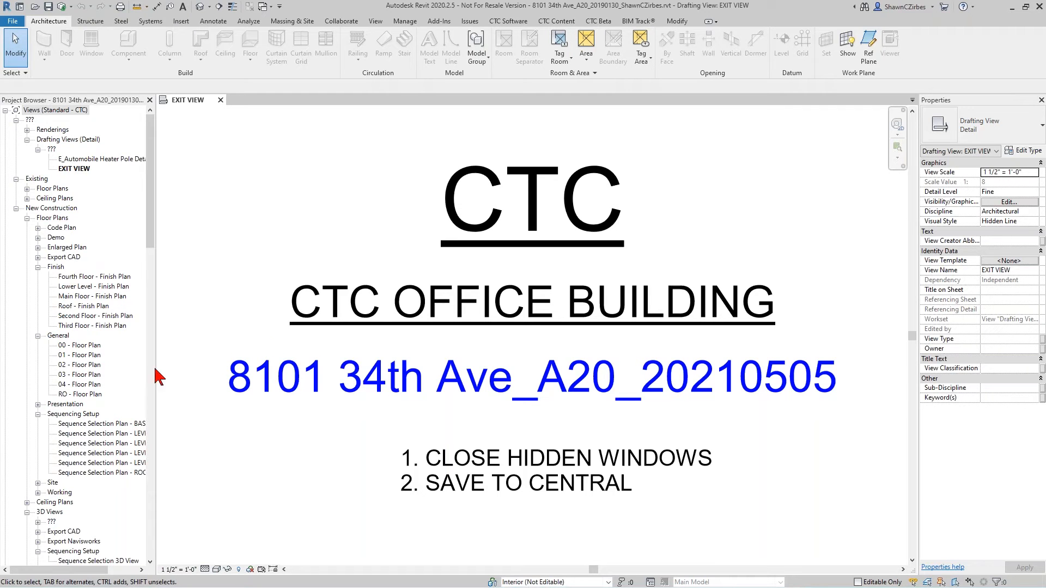
# Float the CTC BIM Manager Suite tools over the drawing and open the Import and Link Manager
pyautogui.click(509, 22)
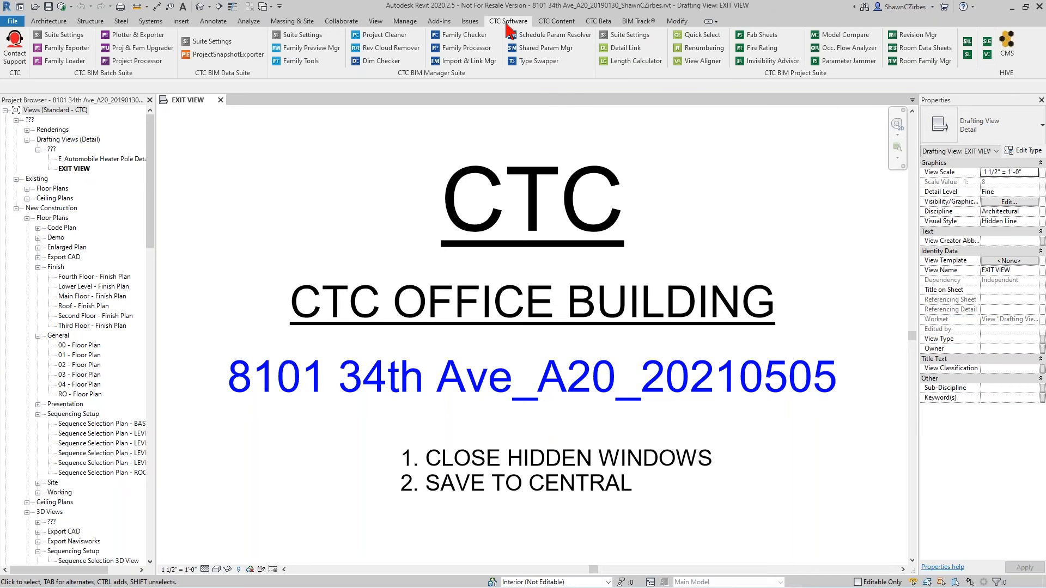
pyautogui.moveTo(437, 72); pyautogui.dragTo(406, 163)
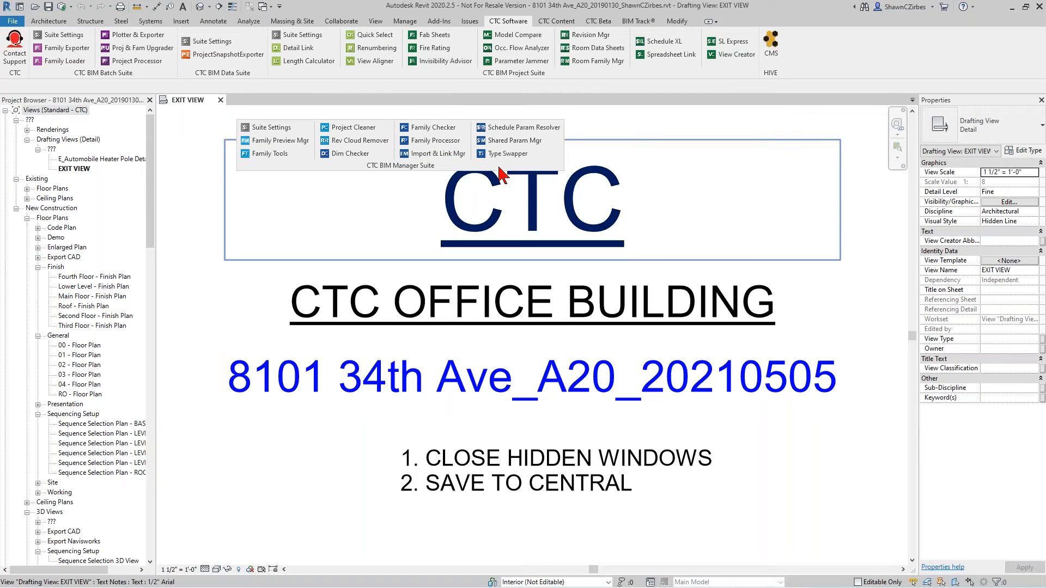
pyautogui.click(426, 158)
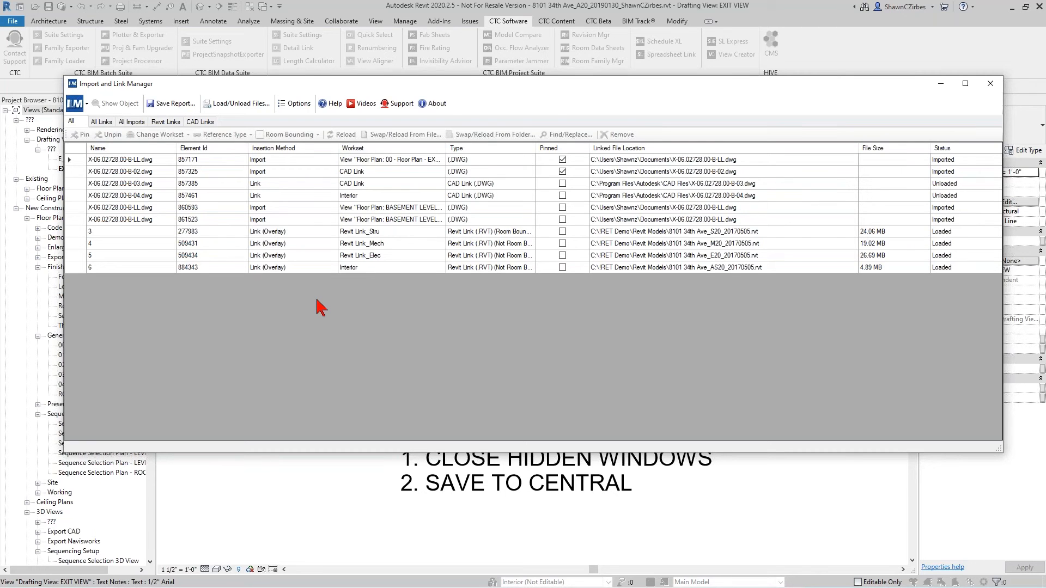
# Review the Revit links, CAD links, all links and all imports lists, and return to the complete list
pyautogui.click(170, 123)
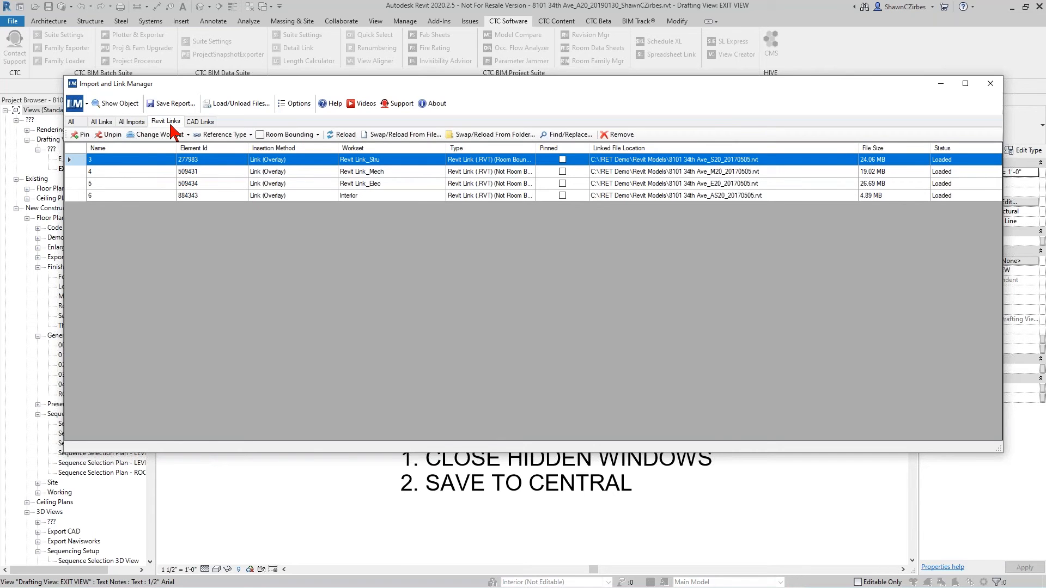
pyautogui.click(201, 123)
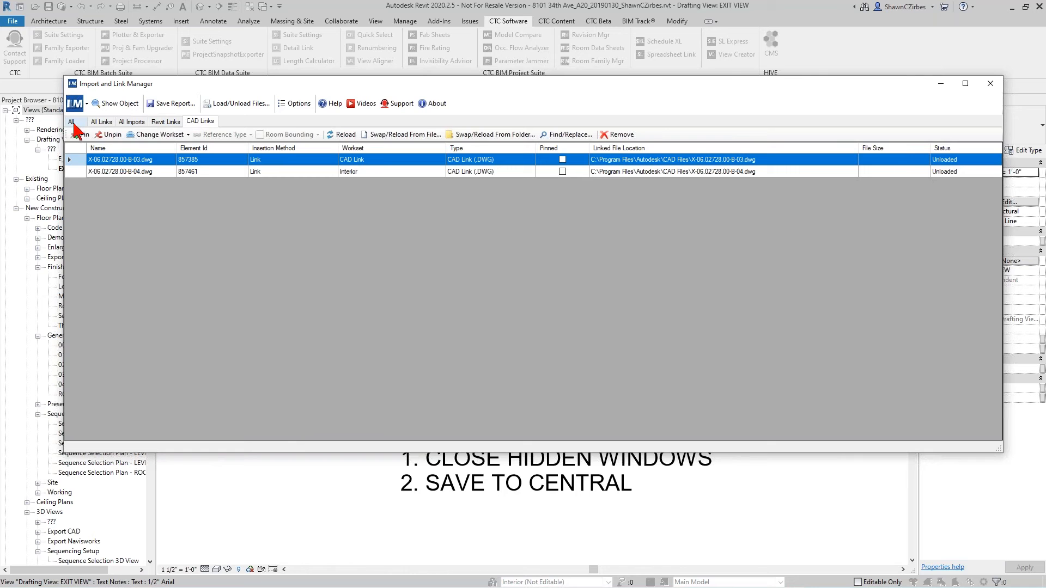
pyautogui.click(101, 122)
pyautogui.click(130, 122)
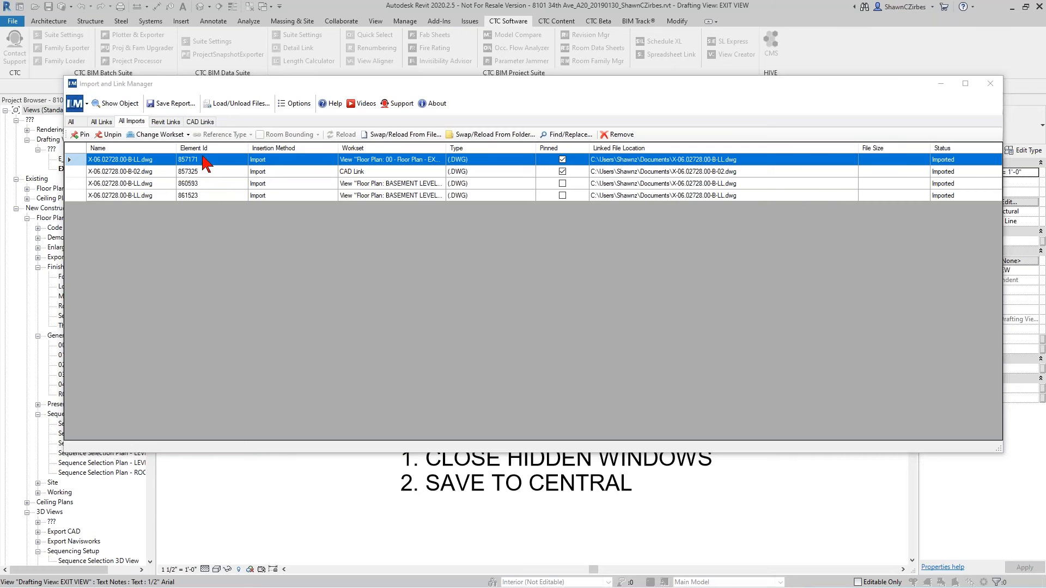
pyautogui.click(73, 122)
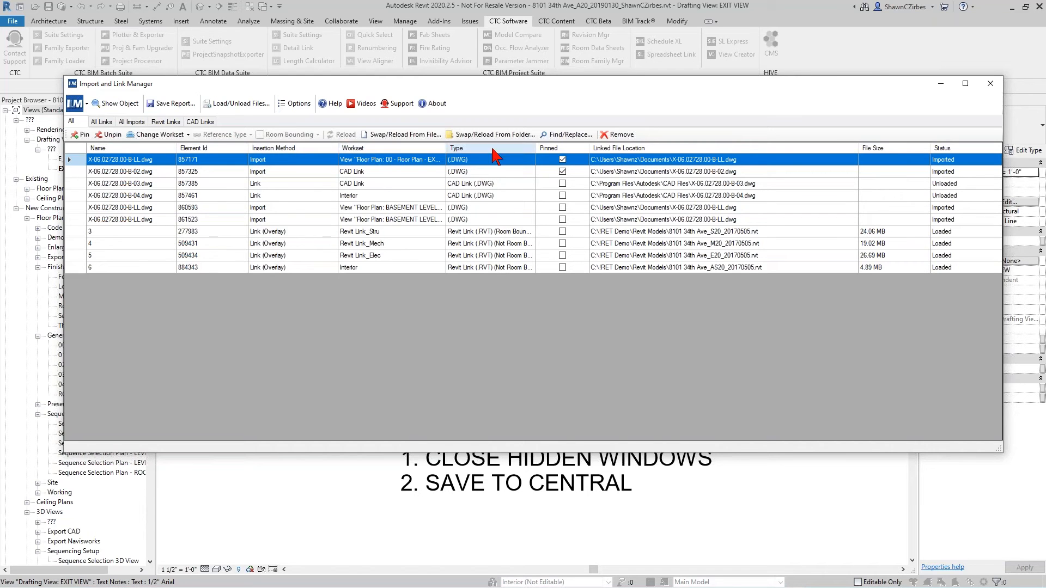
# Sort the list by insertion method and pin the Revit overlay links 3, 4, 5 and 6
pyautogui.click(295, 150)
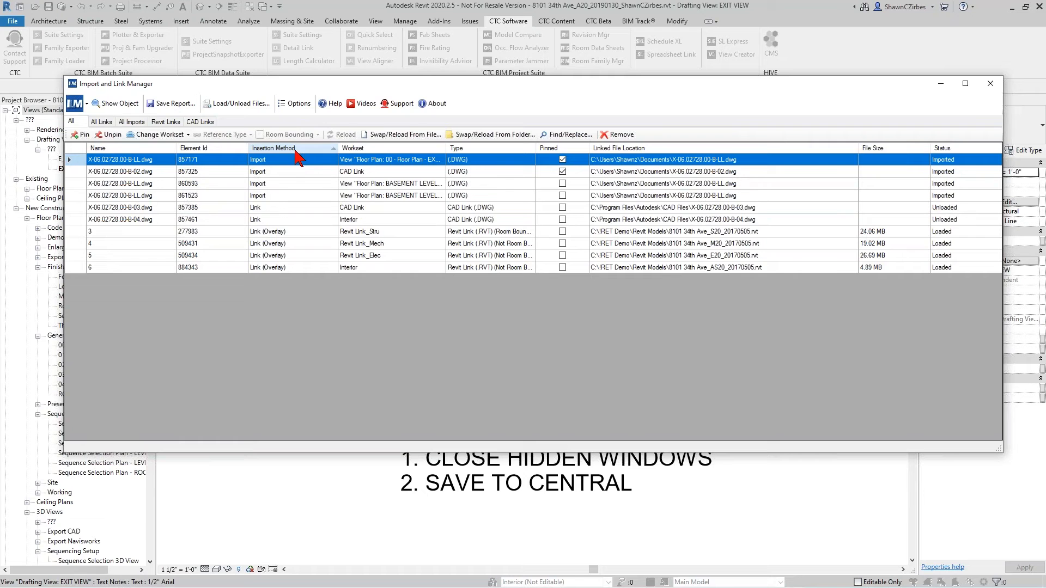
pyautogui.click(272, 209)
pyautogui.moveTo(273, 211); pyautogui.dragTo(285, 266)
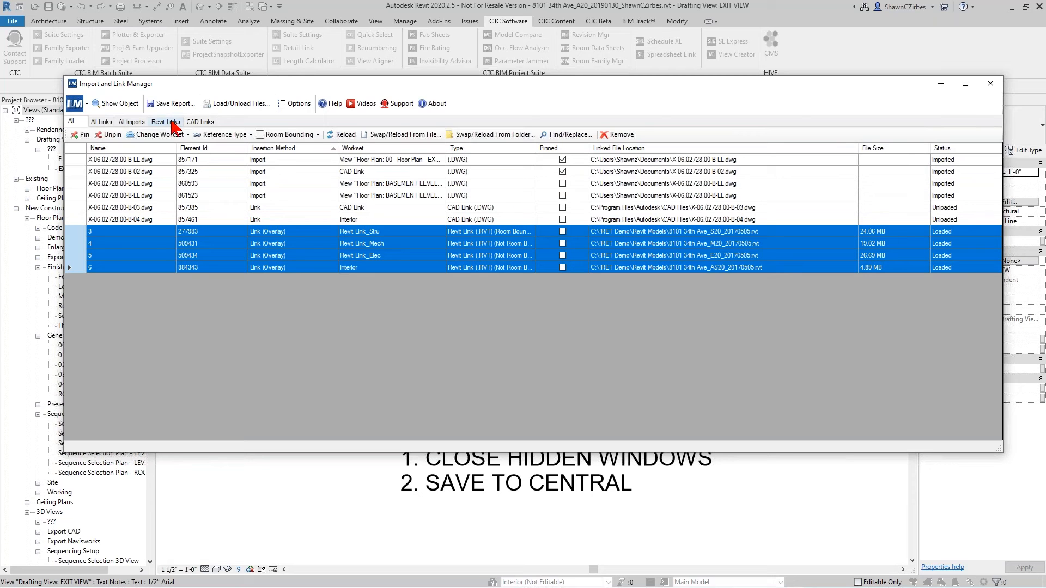
pyautogui.click(157, 270)
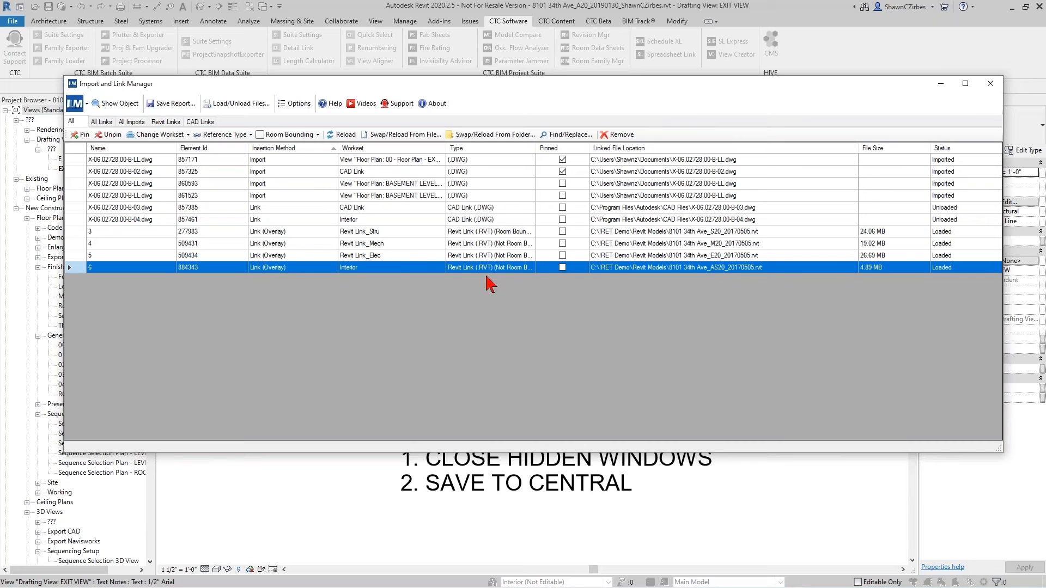
pyautogui.click(276, 235)
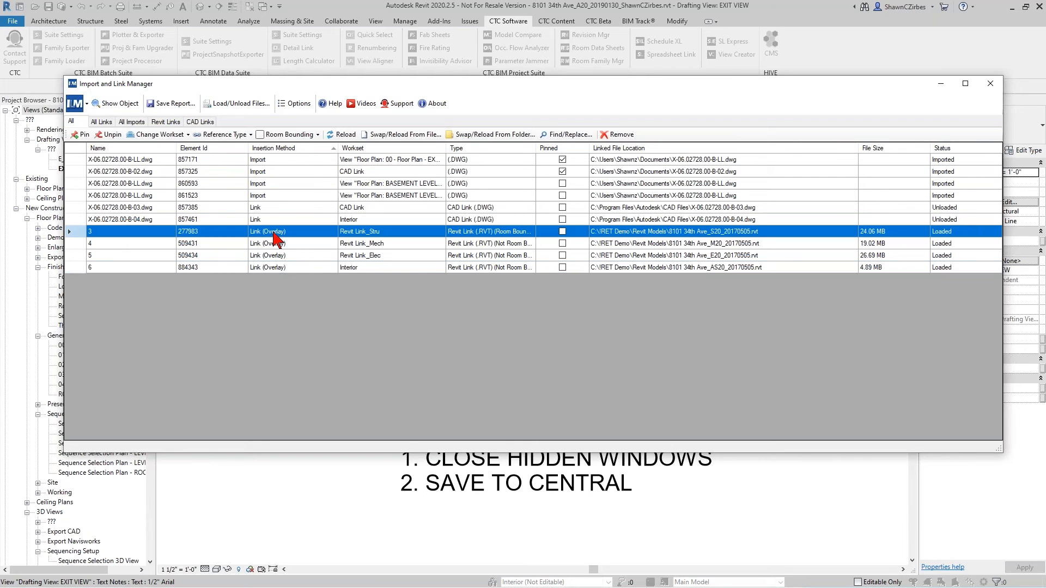
pyautogui.keyDown('shift'); pyautogui.click(295, 268); pyautogui.keyUp('shift')
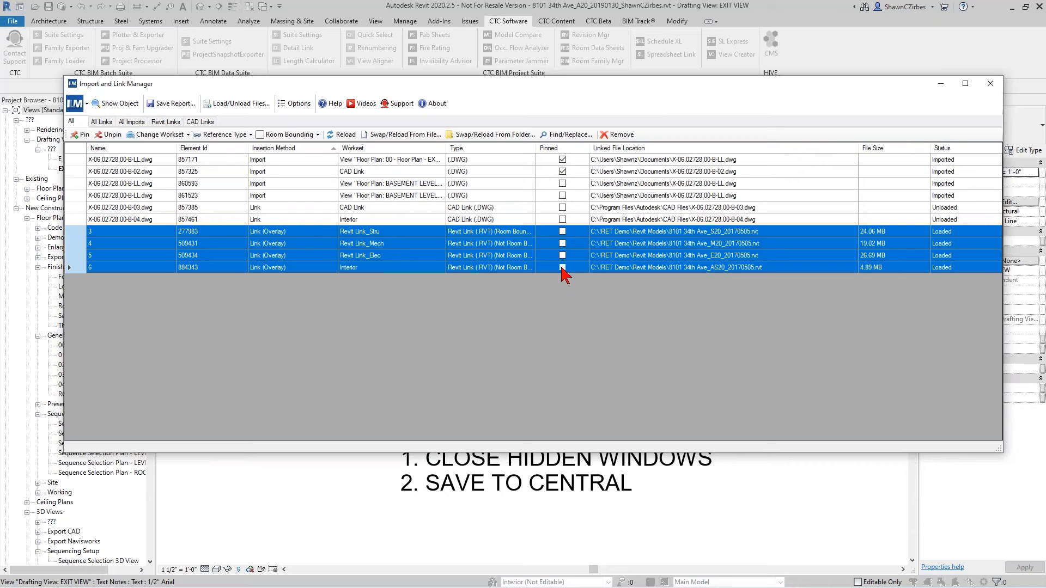
pyautogui.click(80, 136)
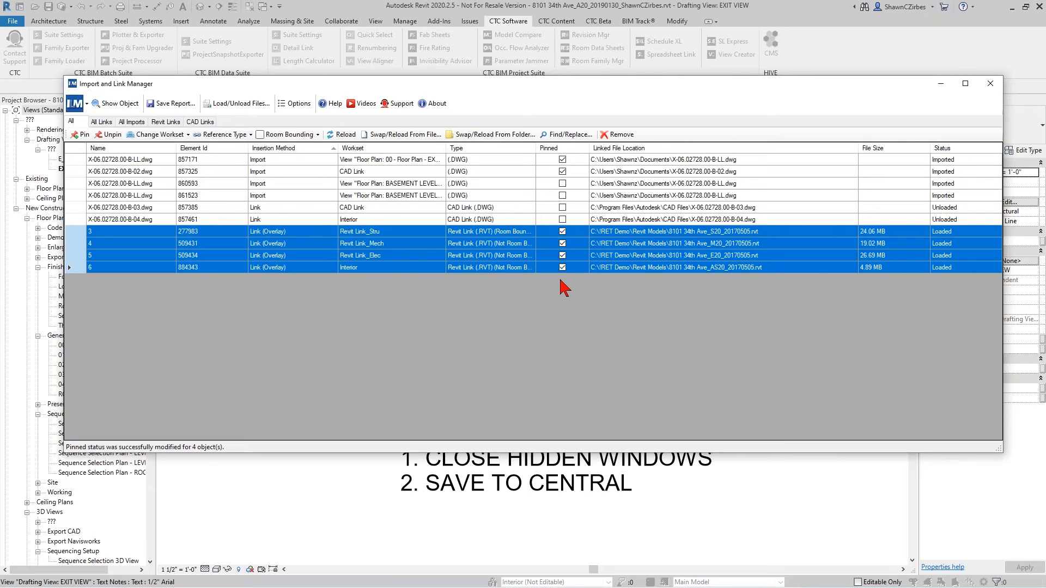
# Change the workset of Revit link 6 to Site
pyautogui.click(368, 268)
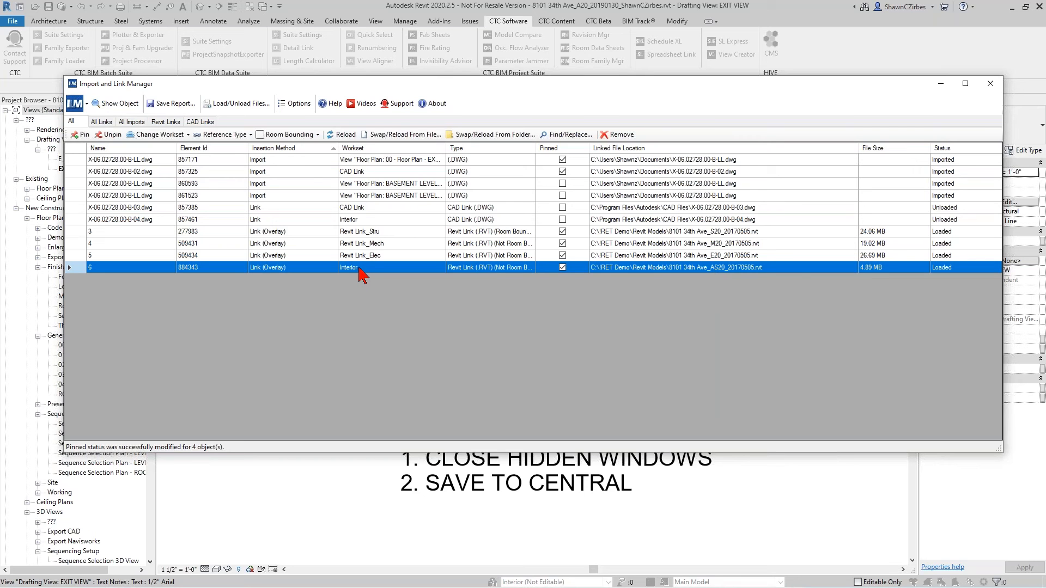
pyautogui.click(178, 136)
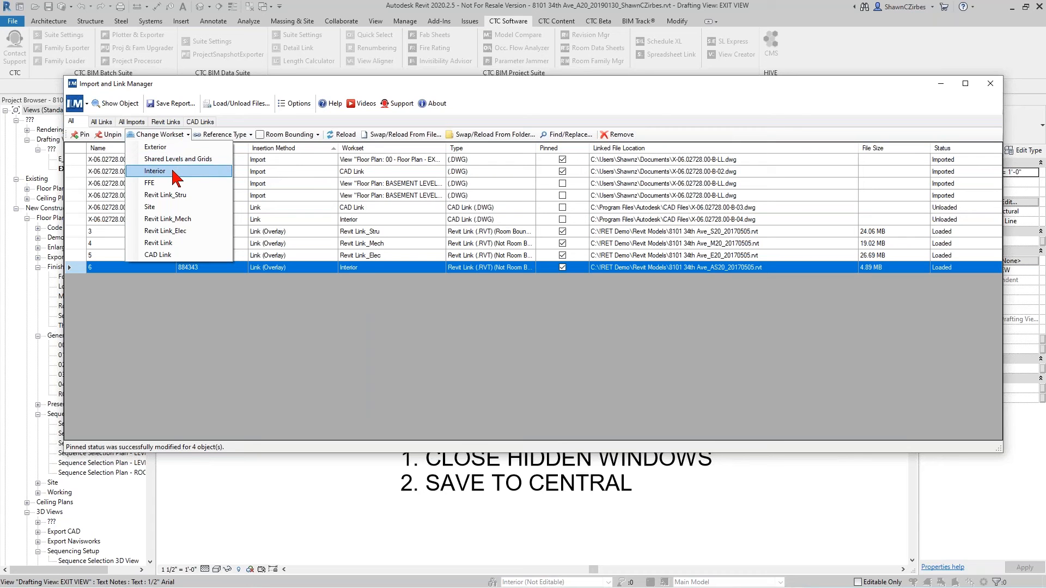
pyautogui.click(175, 209)
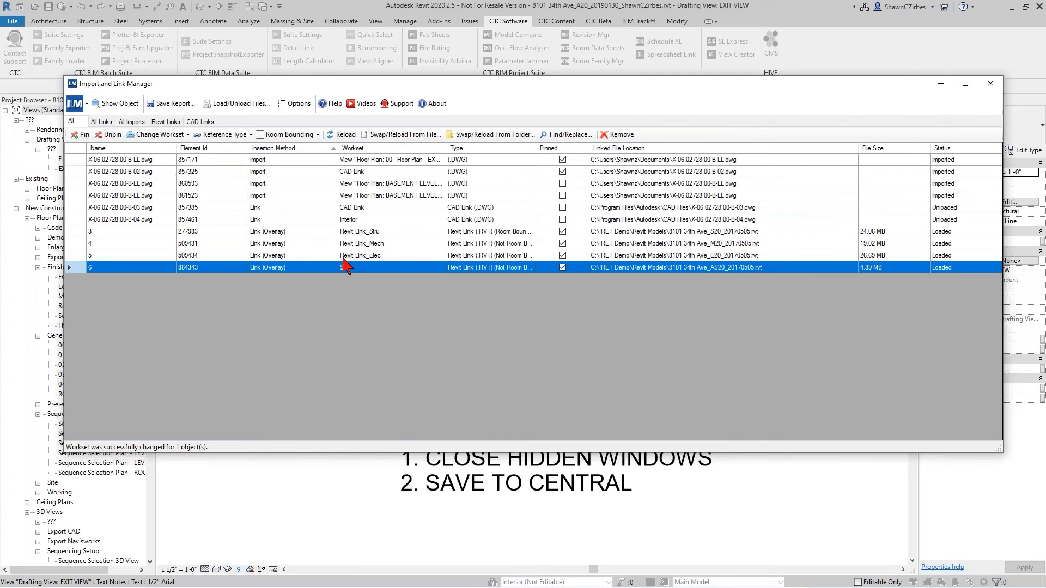
# Set Room Bounding to Yes for Revit link 3 on the Revit Link_Stru workset
pyautogui.click(318, 134)
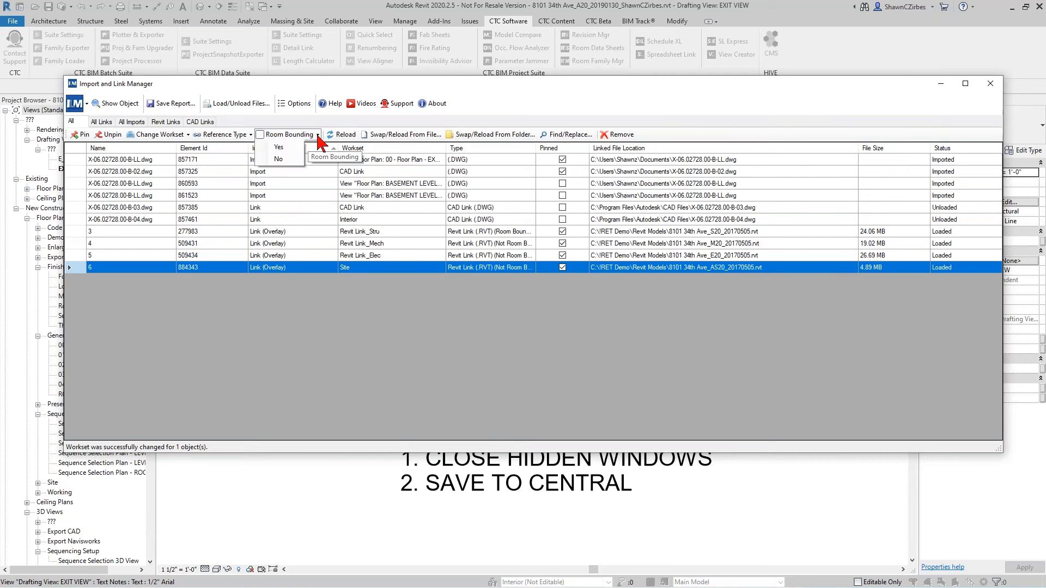
pyautogui.click(312, 232)
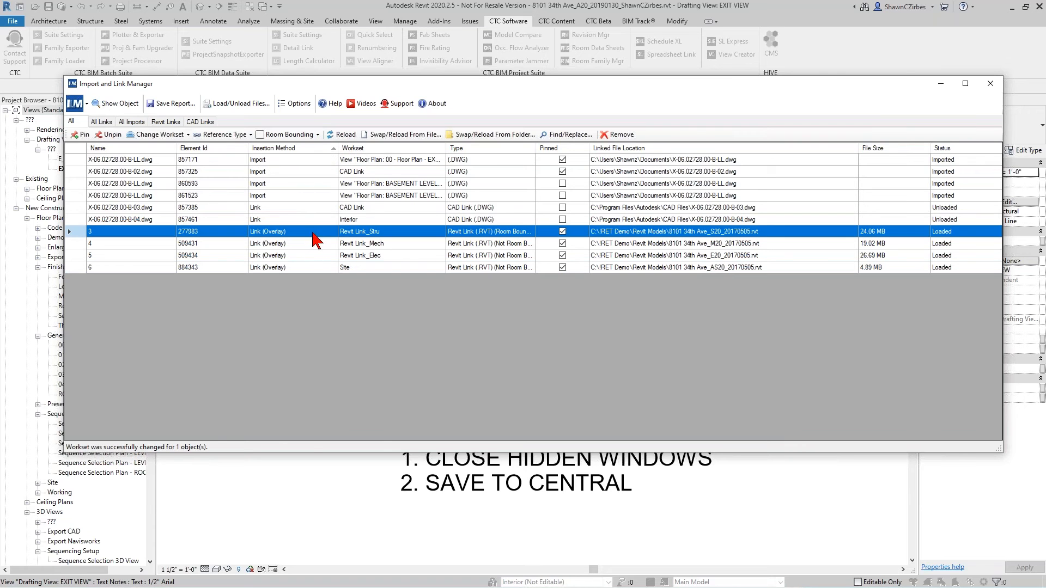
pyautogui.click(283, 149)
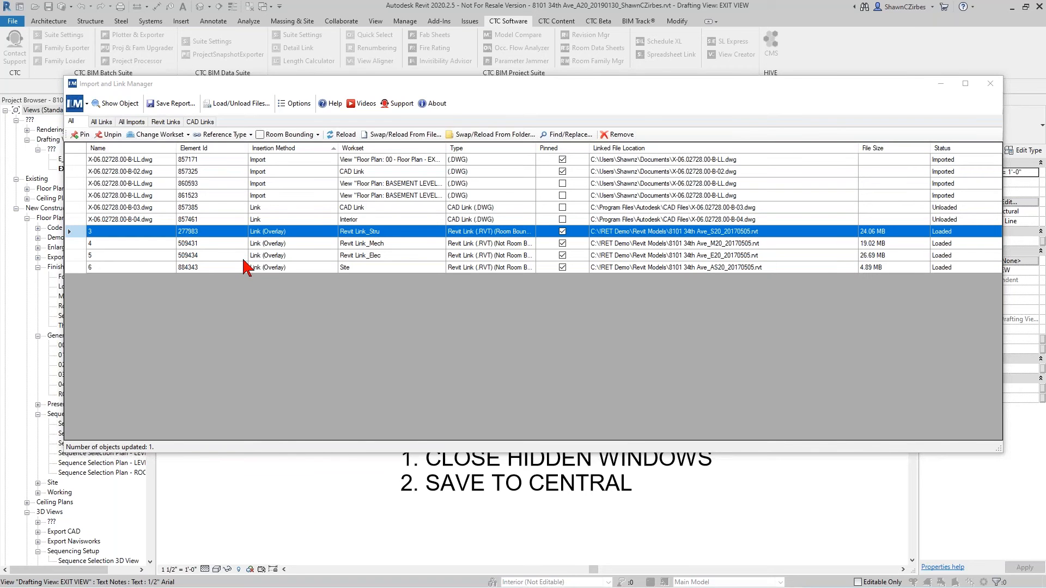
# Remove the two unpinned X-06.02728.00-B-LL.dwg imports placed in the basement-level floor plan views
pyautogui.click(269, 161)
pyautogui.keyDown('shift'); pyautogui.click(275, 194); pyautogui.keyUp('shift')
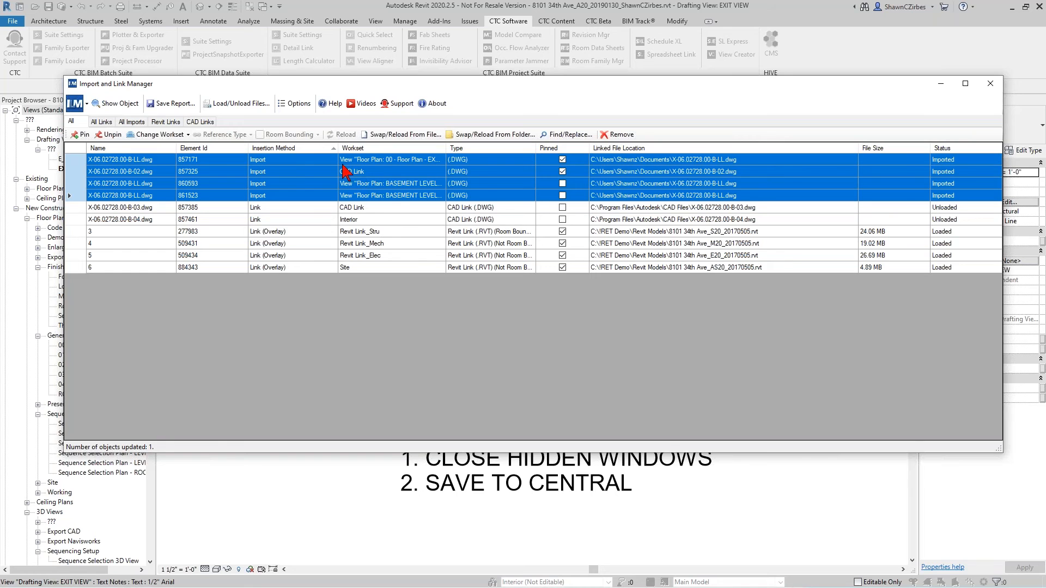
pyautogui.click(351, 162)
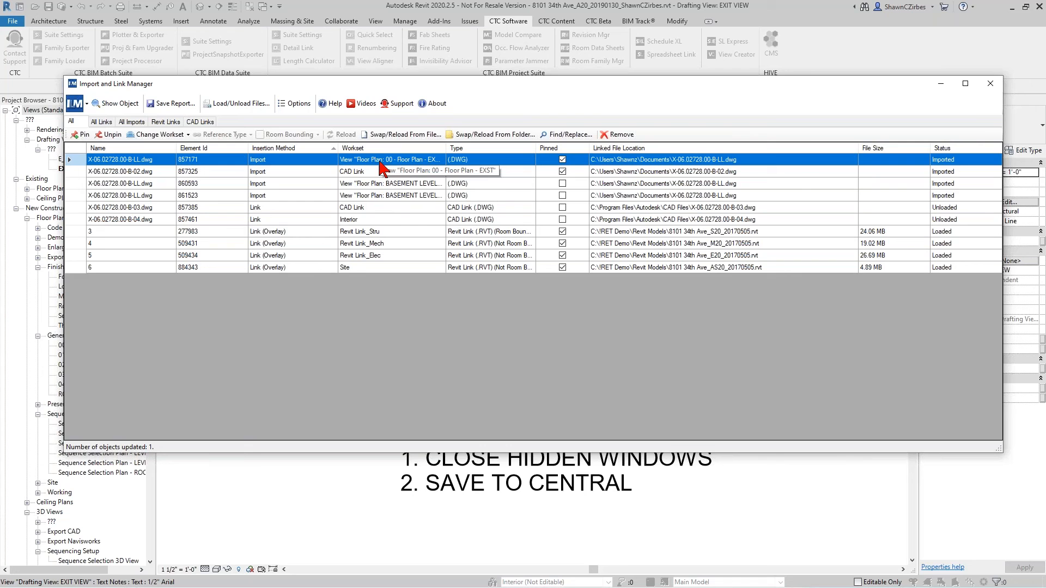
pyautogui.click(375, 188)
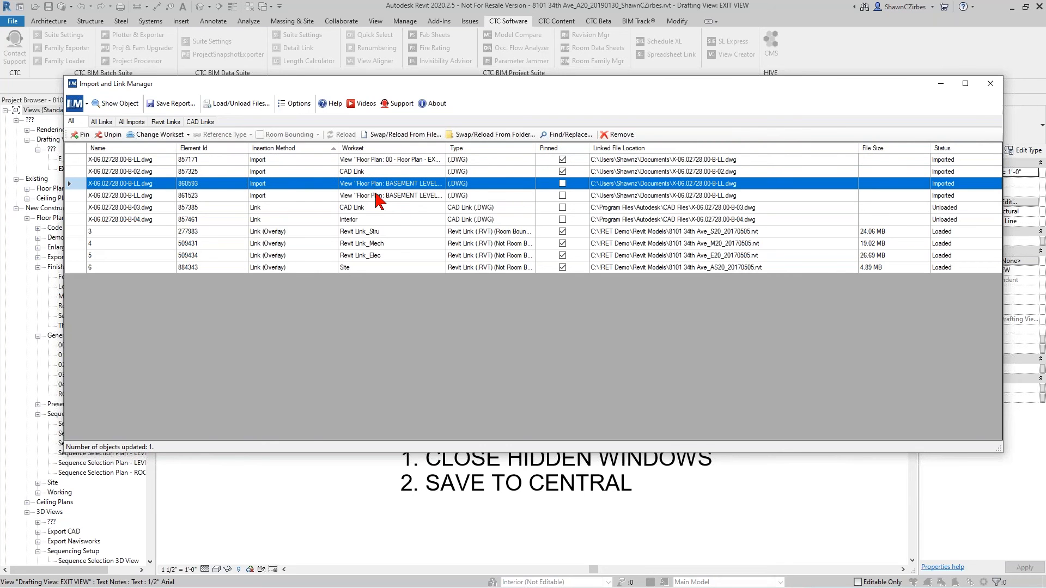
pyautogui.keyDown('shift'); pyautogui.click(376, 195); pyautogui.keyUp('shift')
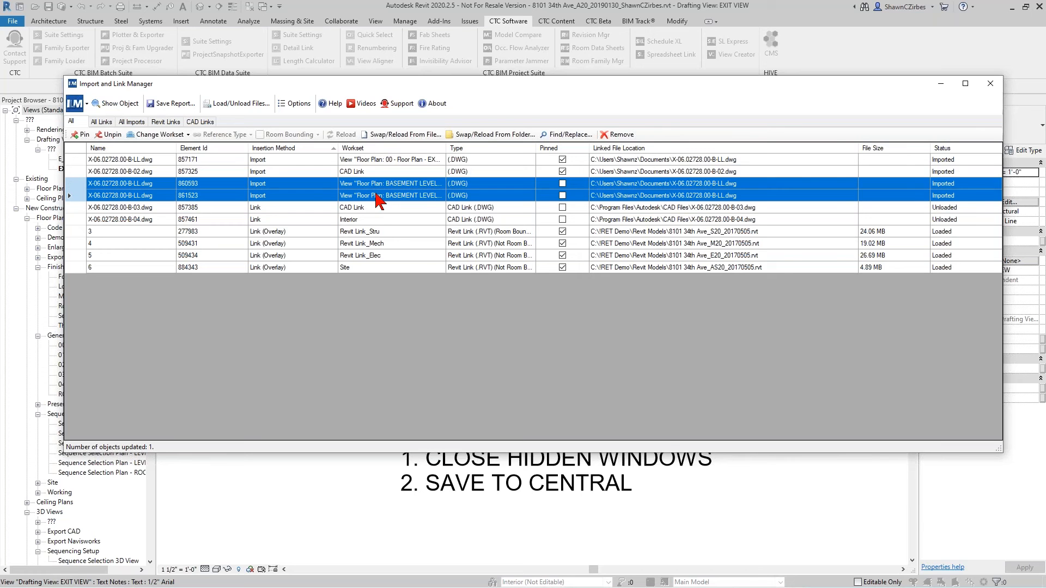
pyautogui.rightClick(379, 201)
pyautogui.click(342, 195)
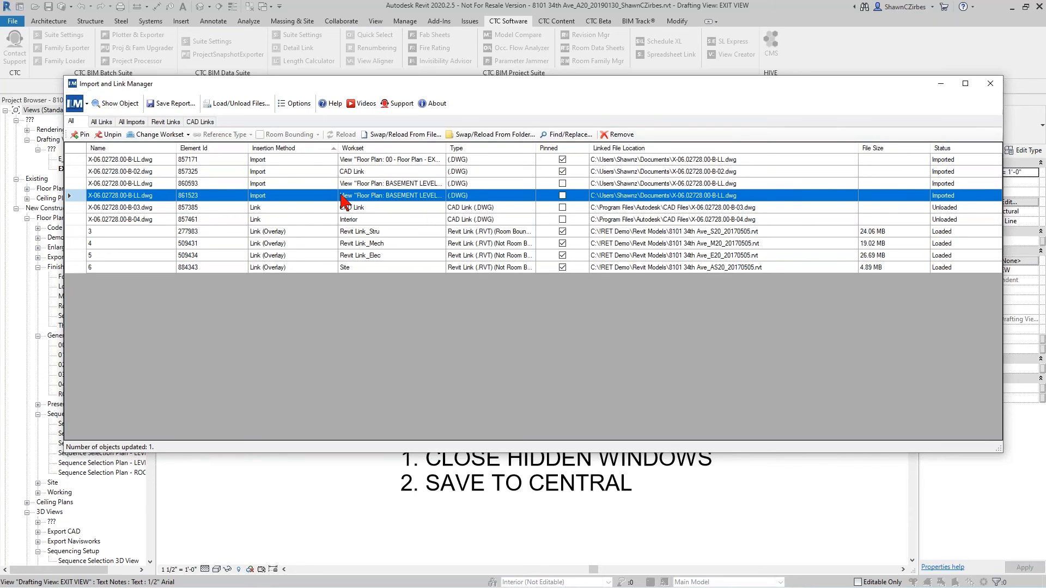
pyautogui.keyDown('shift'); pyautogui.click(351, 185); pyautogui.keyUp('shift')
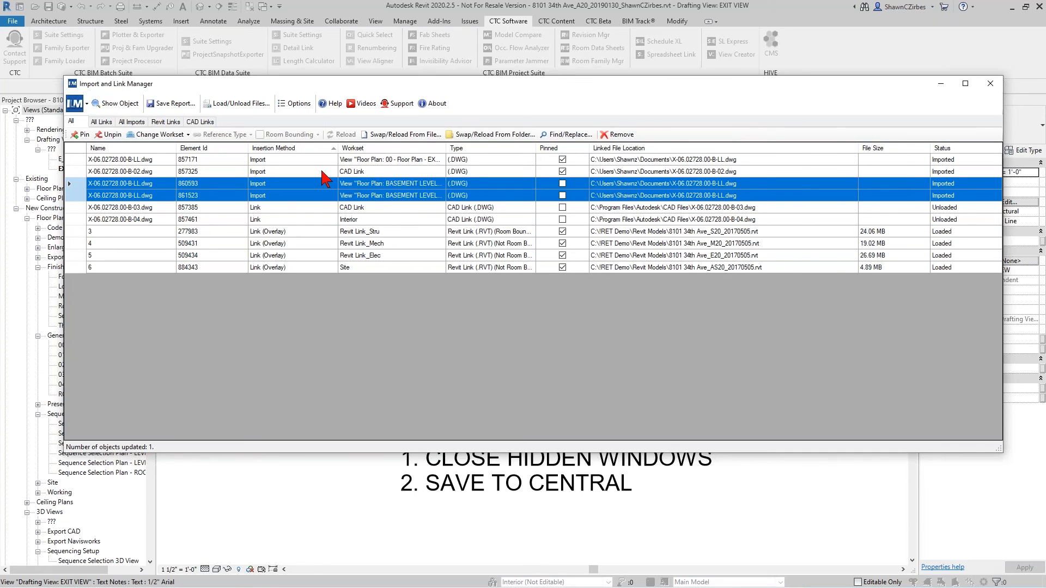
pyautogui.click(610, 137)
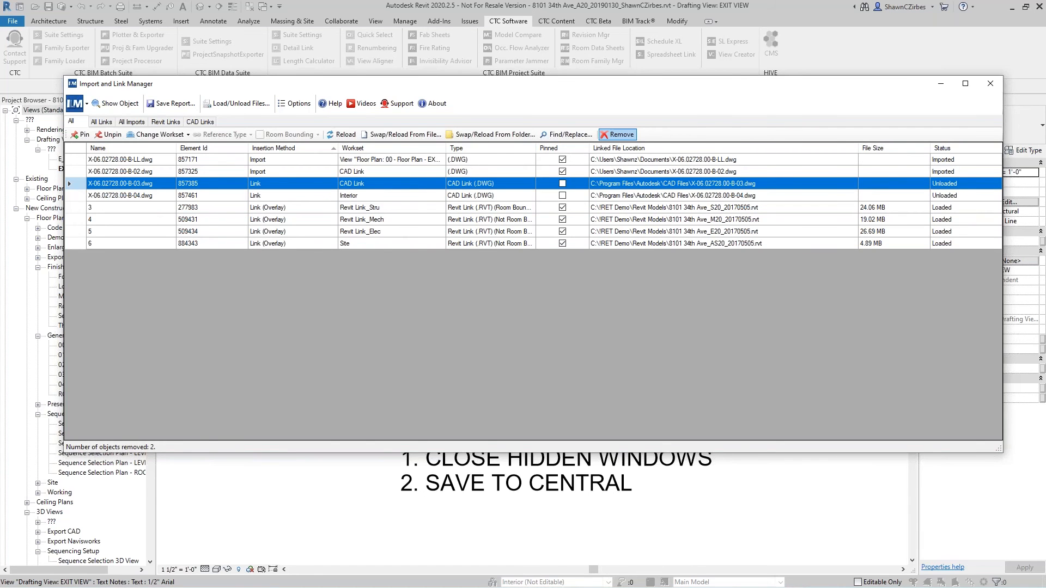
# Swap the X-06.02728.00-B-LL.dwg import in the 00 floor plan from file, choosing X-06.02728.00-B-LL.dwg in C:\!RET Demo\CAD Files
pyautogui.click(387, 160)
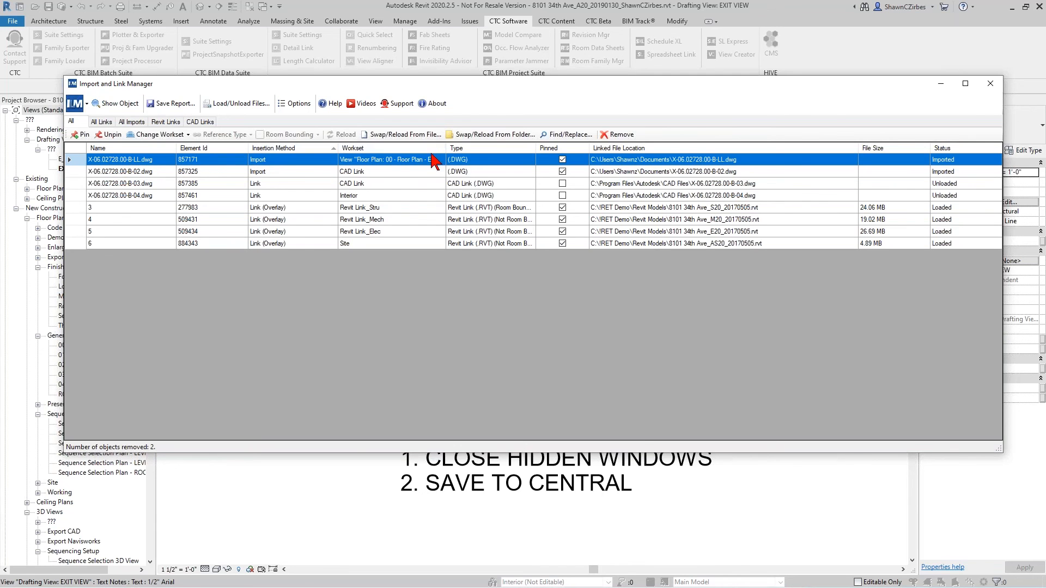
pyautogui.click(417, 137)
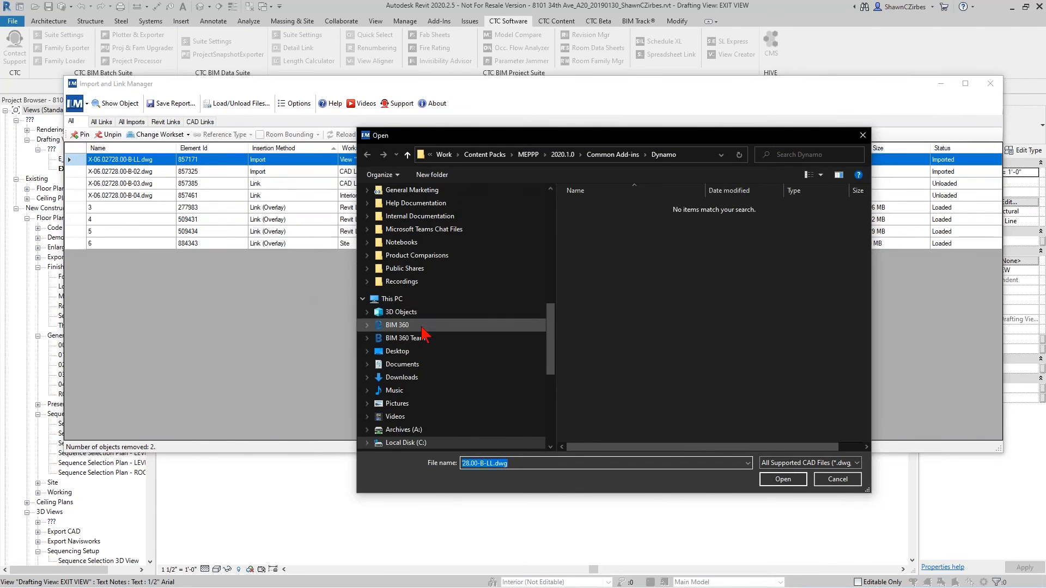
pyautogui.scroll(3, 400, 343)
pyautogui.scroll(-4, 426, 385)
pyautogui.scroll(-6, 426, 386)
pyautogui.click(427, 413)
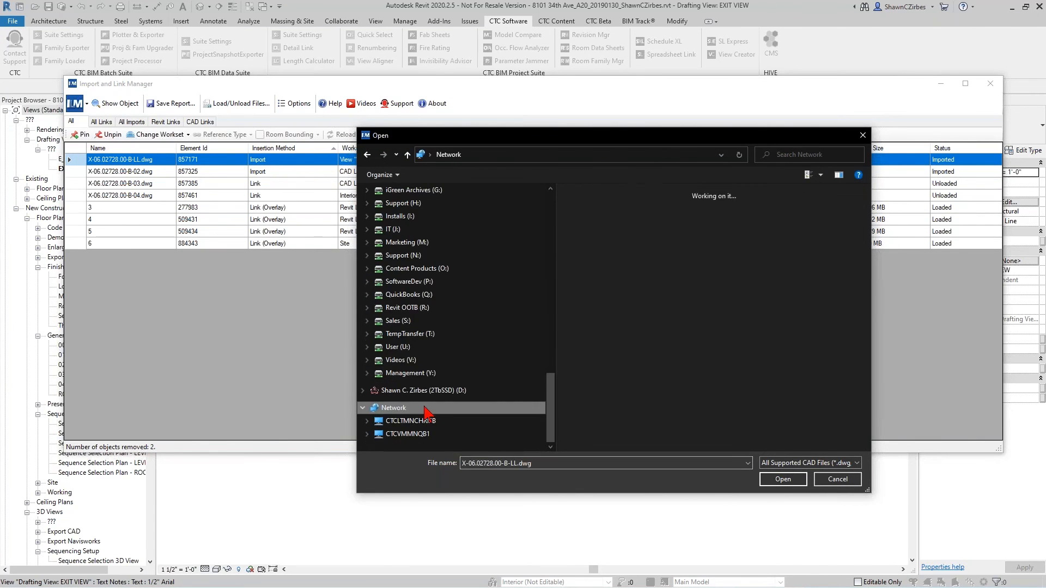
pyautogui.scroll(3, 436, 371)
pyautogui.click(408, 255)
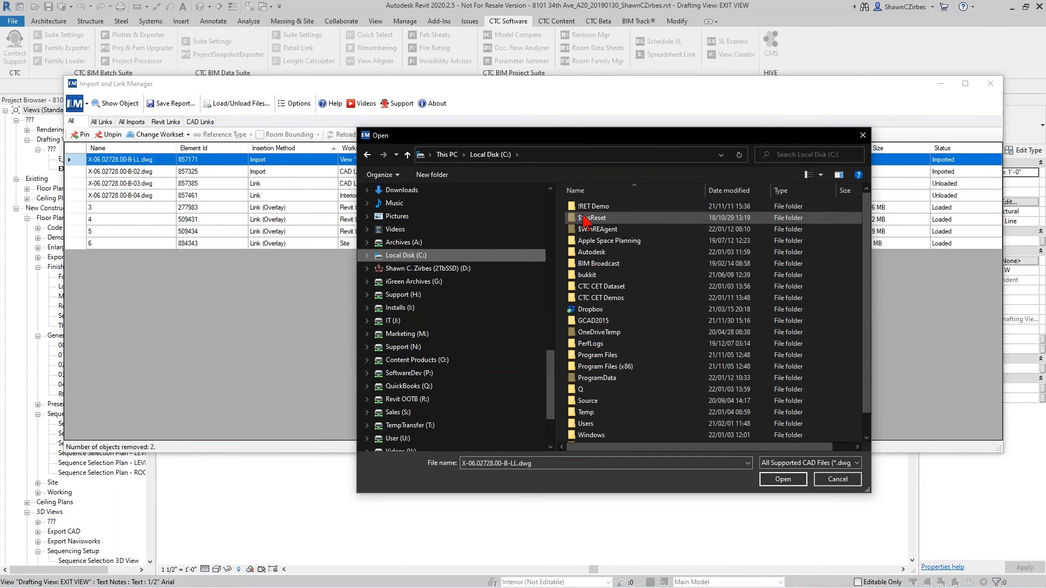
pyautogui.doubleClick(593, 208)
pyautogui.doubleClick(595, 208)
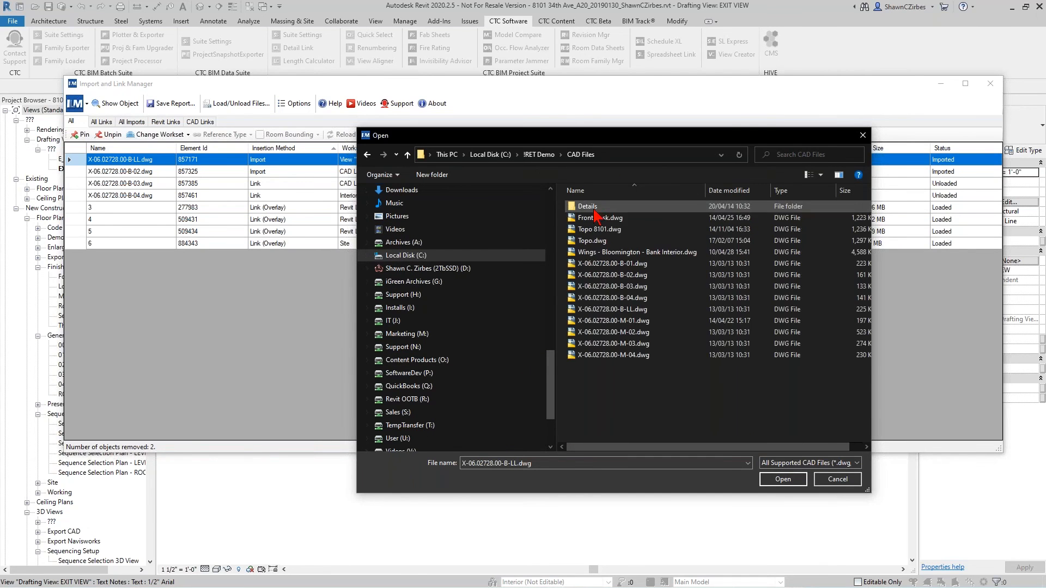
pyautogui.doubleClick(632, 311)
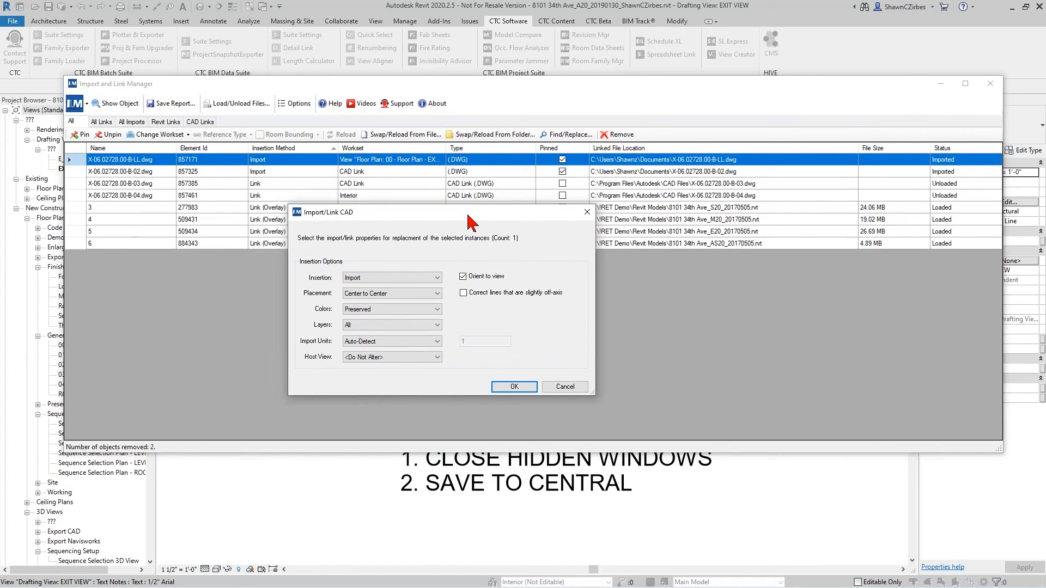
# Set the insertion of the replacement X-06.02728.00-B-LL.dwg to Link, with Preserved colors and the host view at <Do Not Alter>, and apply the swap
pyautogui.click(417, 280)
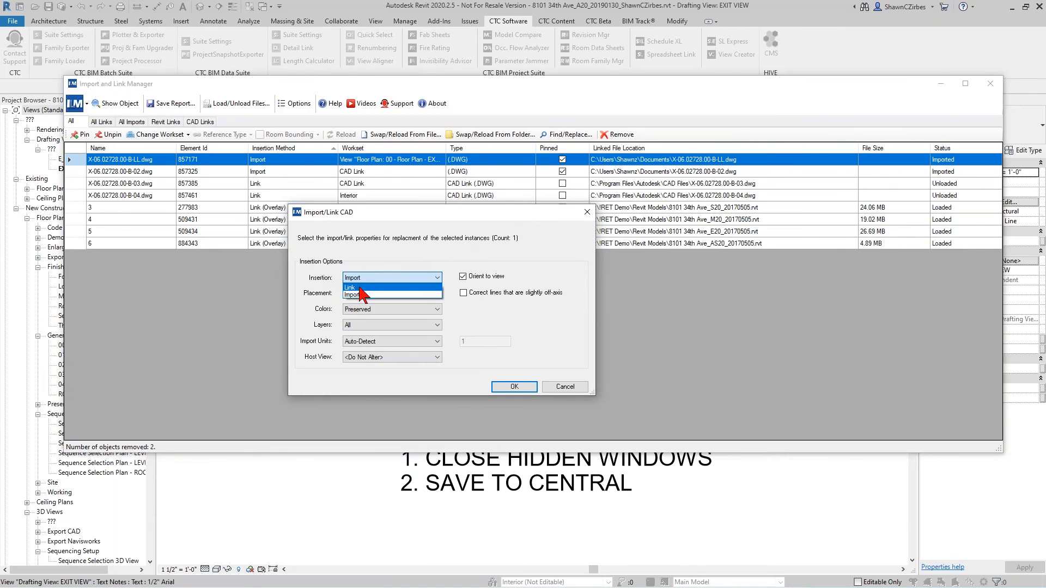
pyautogui.click(357, 287)
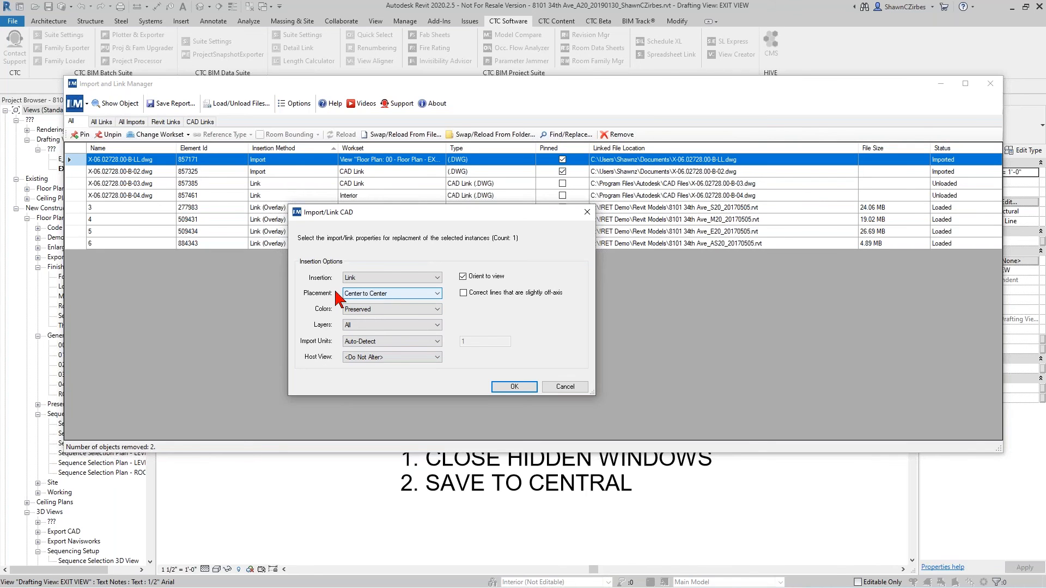
pyautogui.click(389, 310)
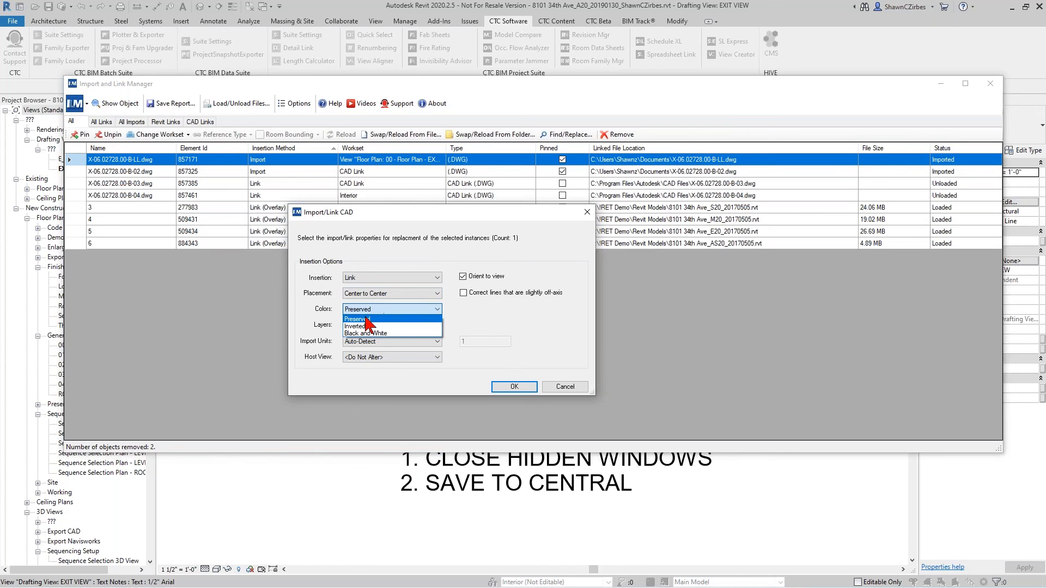
pyautogui.click(361, 320)
pyautogui.click(367, 325)
pyautogui.click(324, 339)
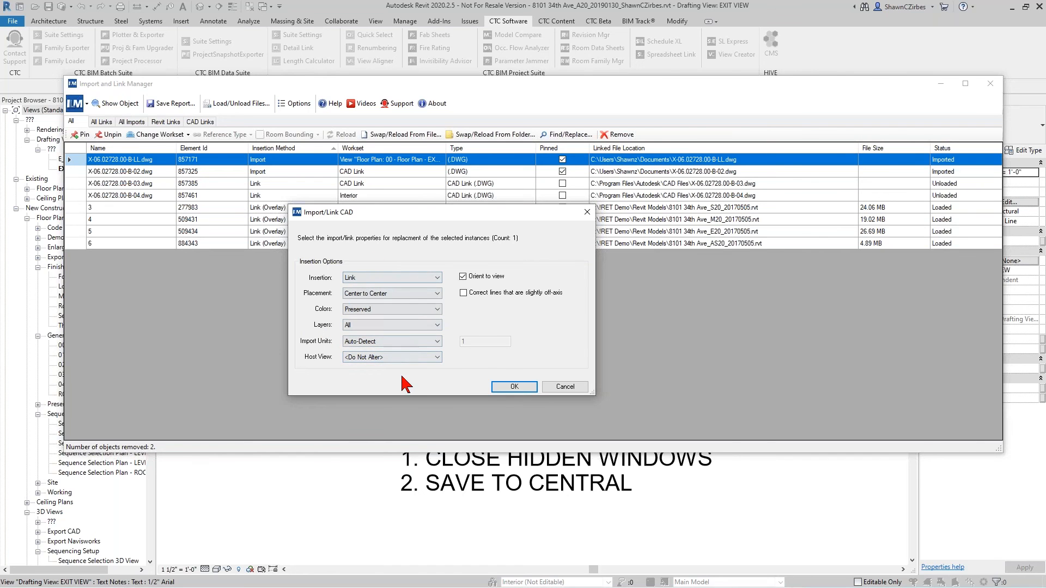
pyautogui.click(401, 357)
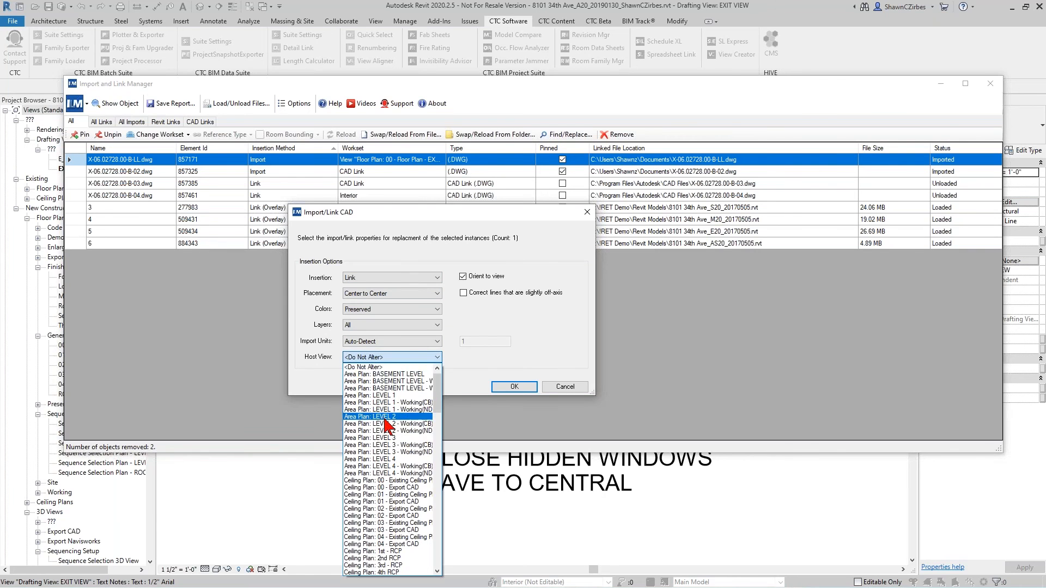
pyautogui.click(321, 360)
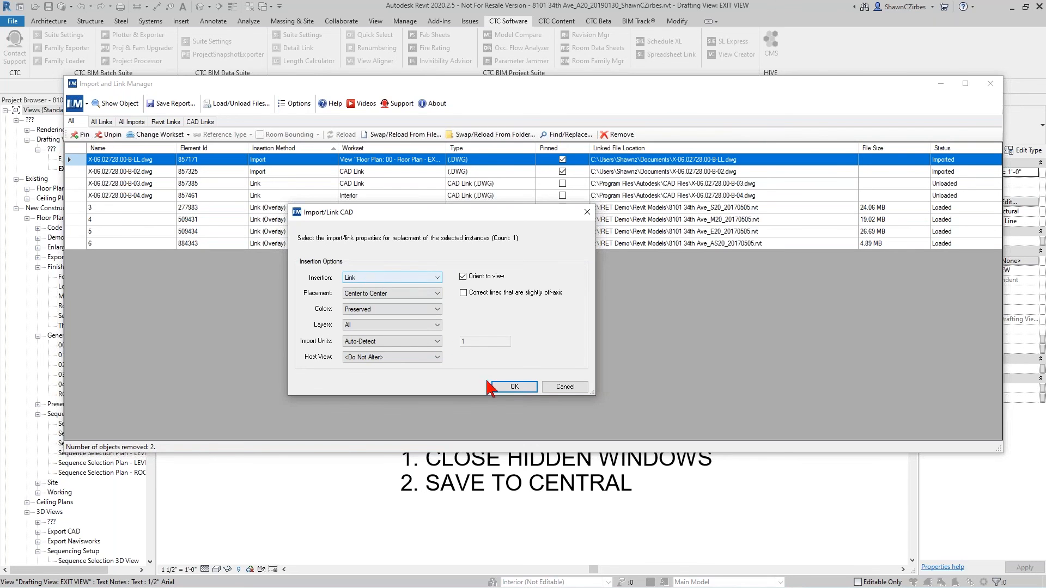
pyautogui.click(512, 388)
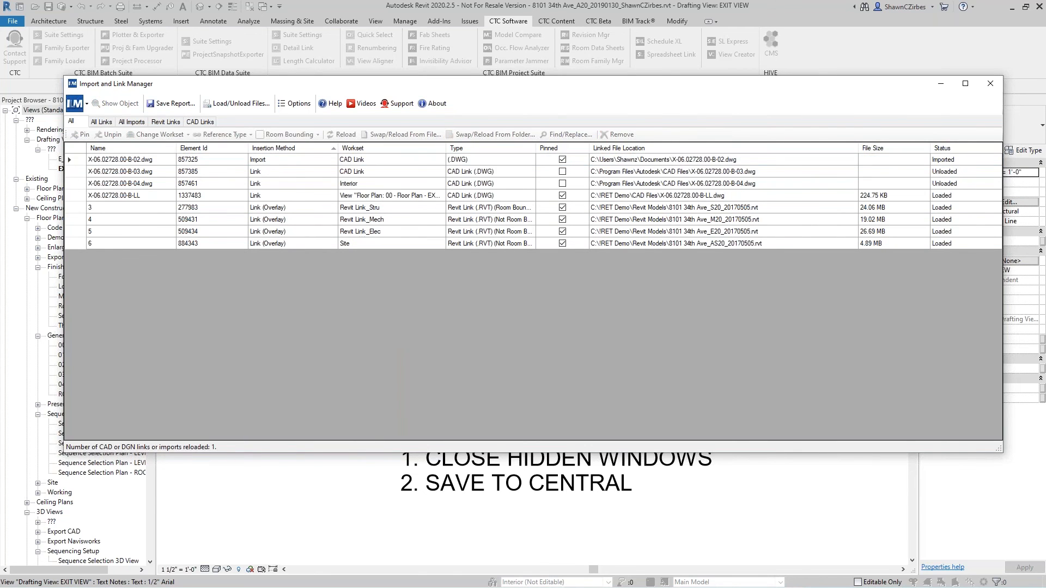
pyautogui.click(131, 196)
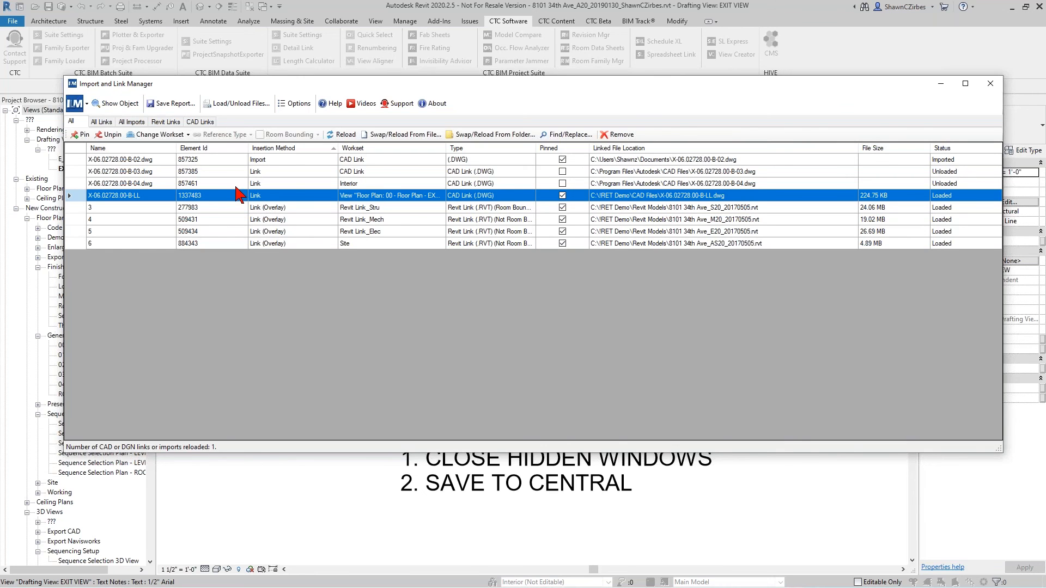
# Change the workset of the X-06.02728.00-B-04.dwg link to CAD Link
pyautogui.click(120, 186)
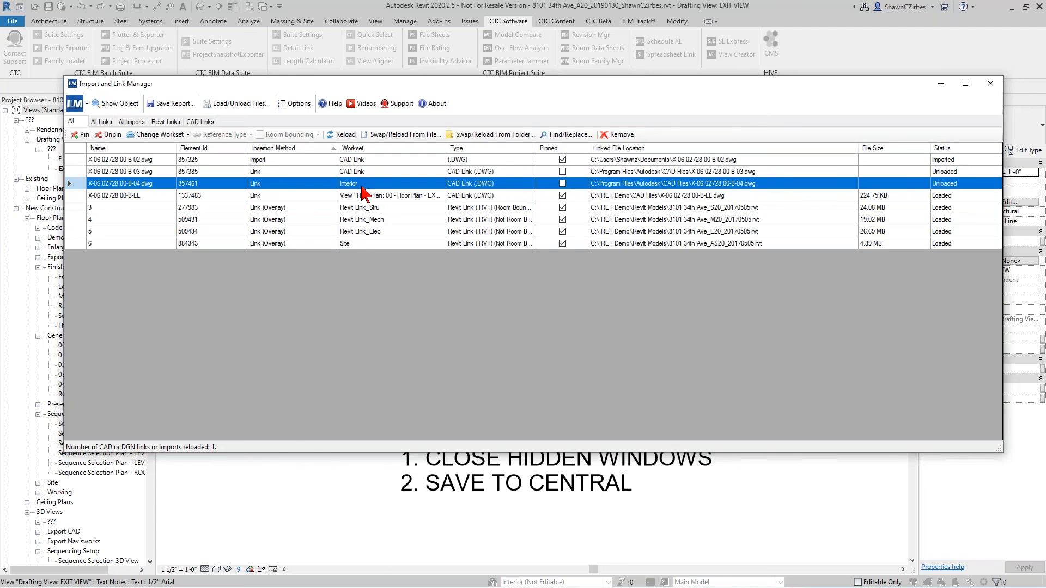
pyautogui.click(180, 135)
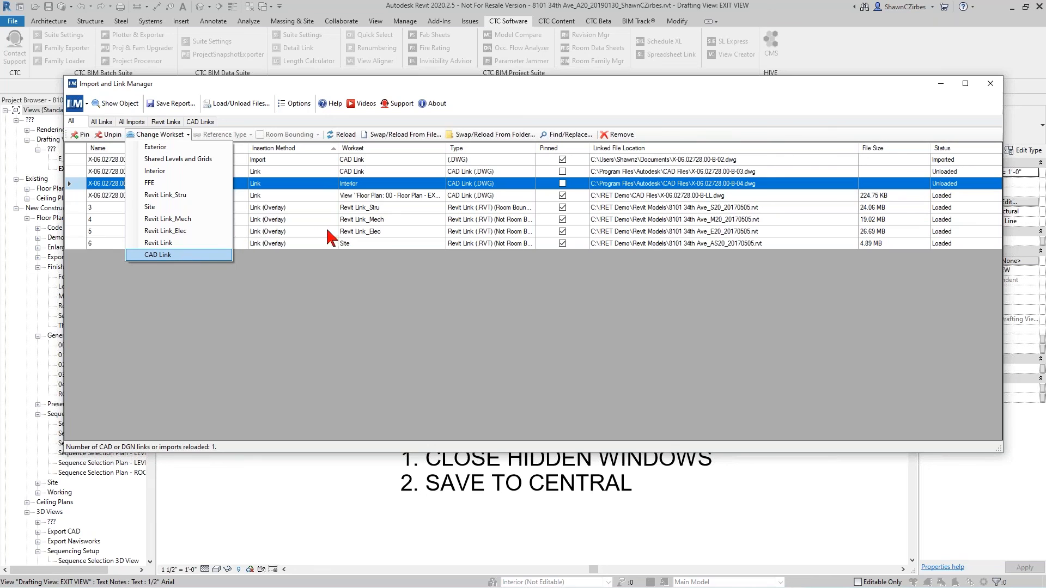
pyautogui.click(158, 255)
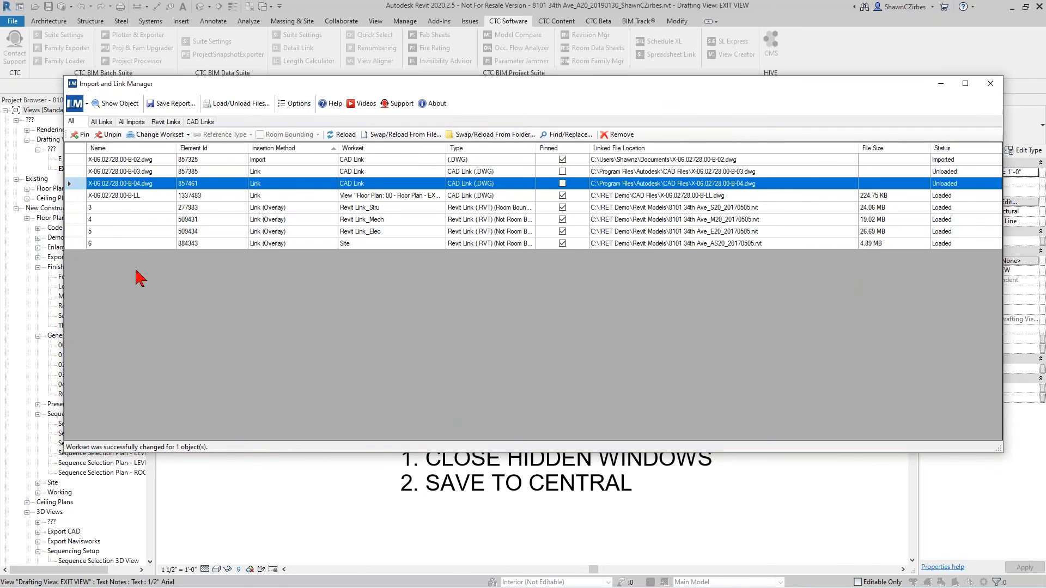
# Select the four CAD files, from X-06.02728.00-B-02.dwg through X-06.02728.00-B-LL, in the list
pyautogui.moveTo(158, 210); pyautogui.dragTo(163, 246)
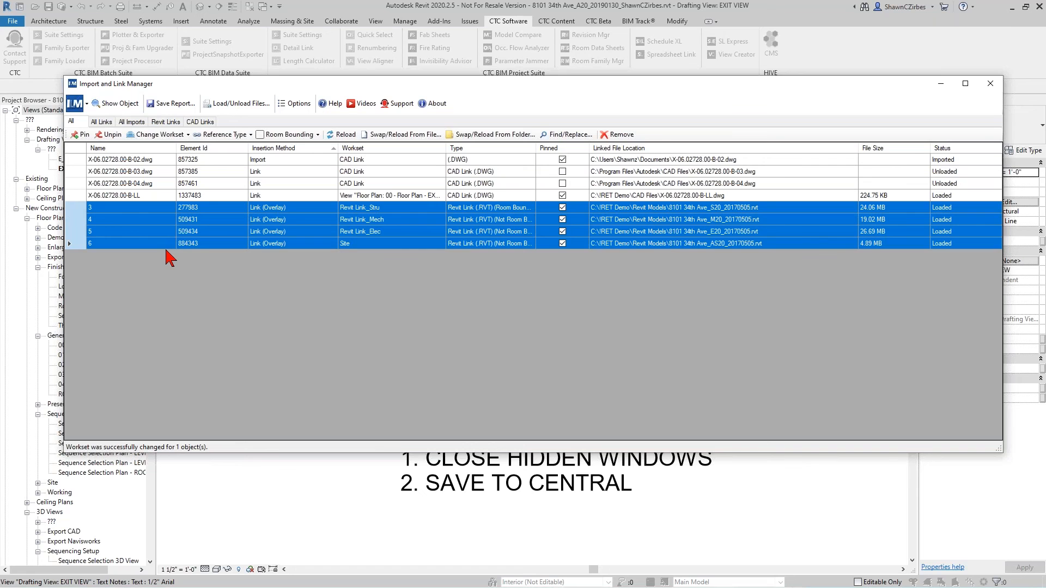
pyautogui.moveTo(143, 161); pyautogui.dragTo(146, 194)
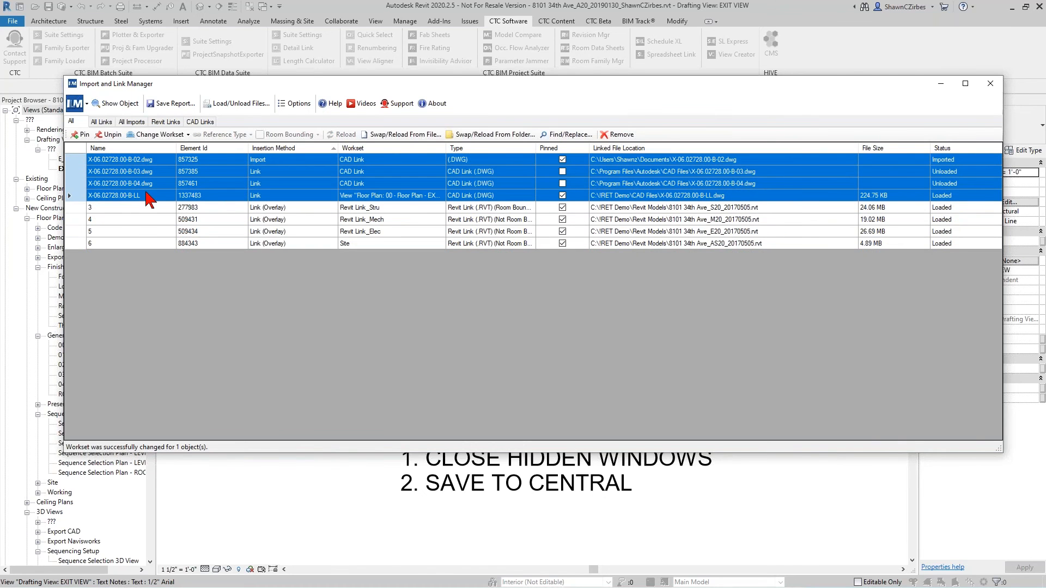